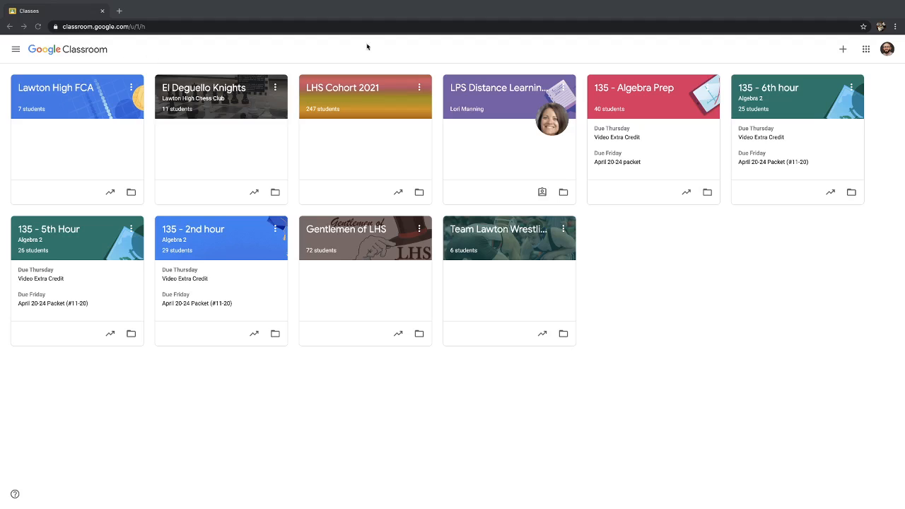
- Switch to Google Calendar and create an event titled "Algebra 2 meeting" on Tuesday, April 21, 2020, from 2:00pm to 4:00pm
{"action": "left_click", "coordinate": [865, 49]}
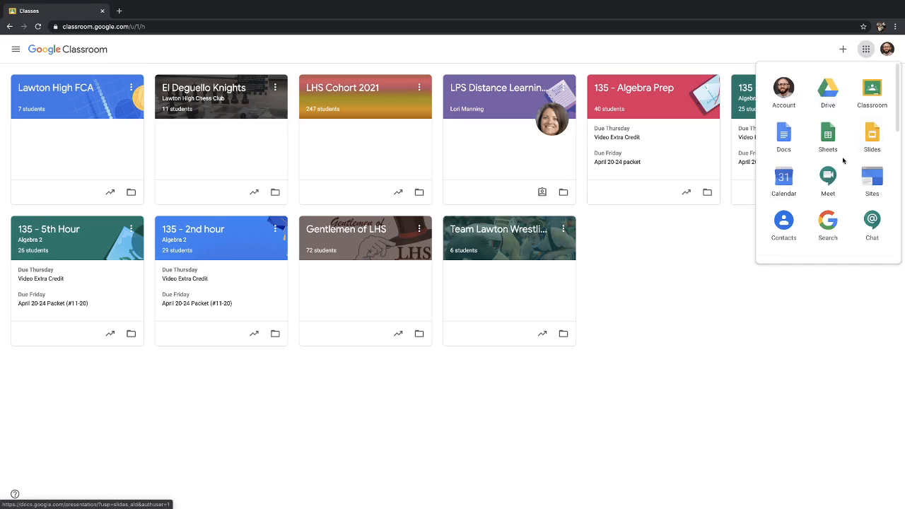
{"action": "left_click", "coordinate": [792, 182]}
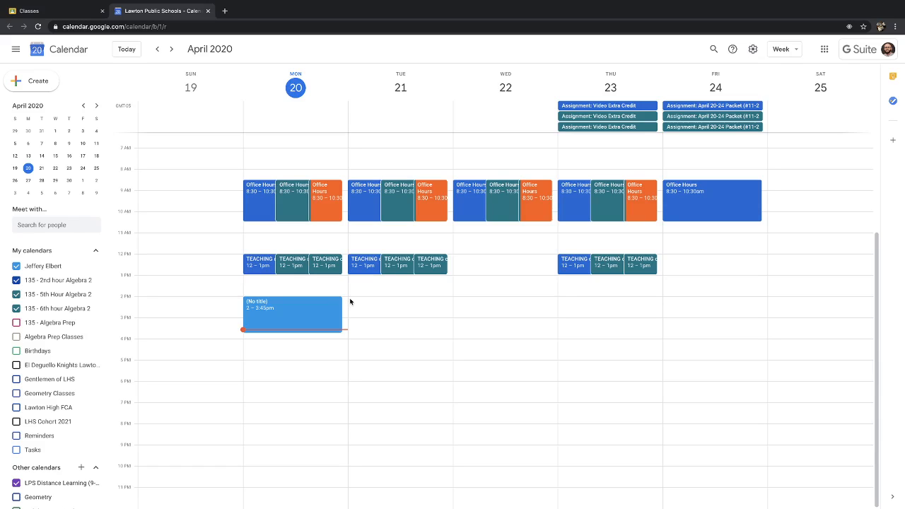
{"action": "left_click_drag", "start_coordinate": [351, 301], "coordinate": [444, 336]}
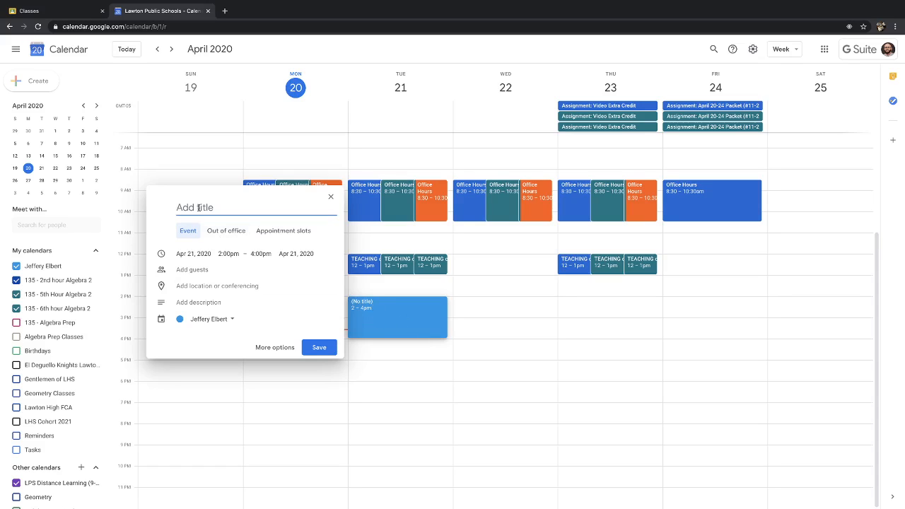
{"action": "type", "text": "Algebra 2 meeting"}
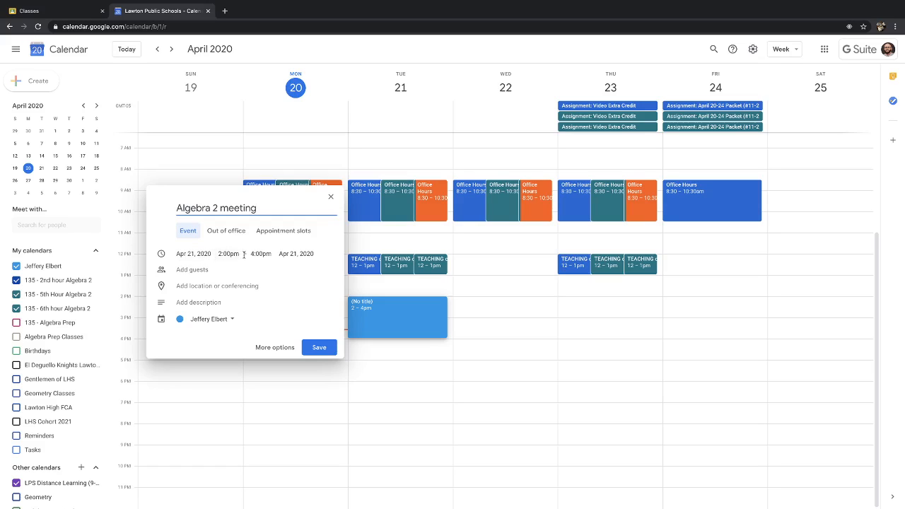
- Add Hangouts Meet conferencing to the event and save it to the 135 - 2nd hour Algebra 2 calendar
{"action": "left_click", "coordinate": [210, 287]}
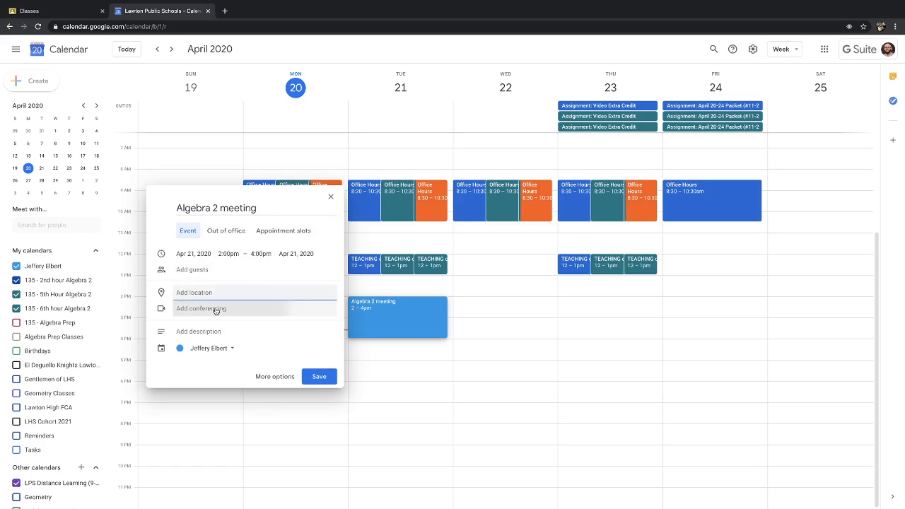
{"action": "left_click", "coordinate": [215, 309]}
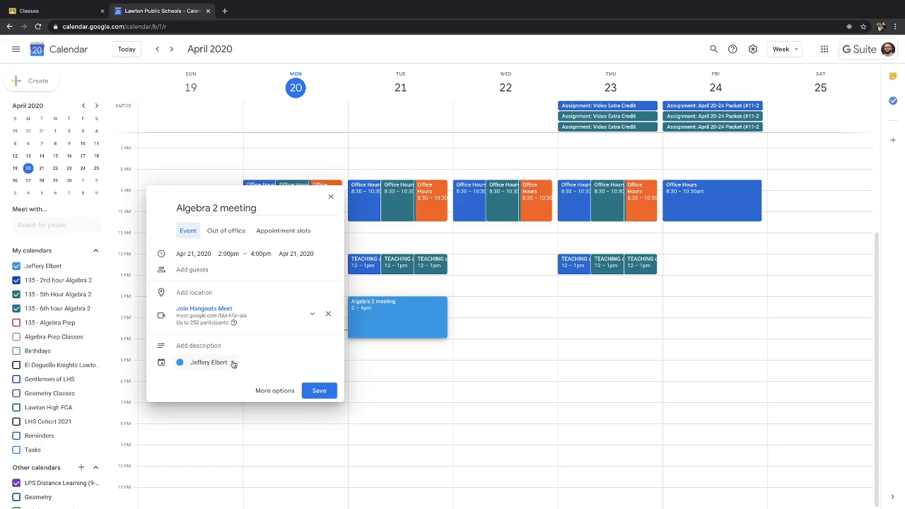
{"action": "left_click", "coordinate": [233, 363]}
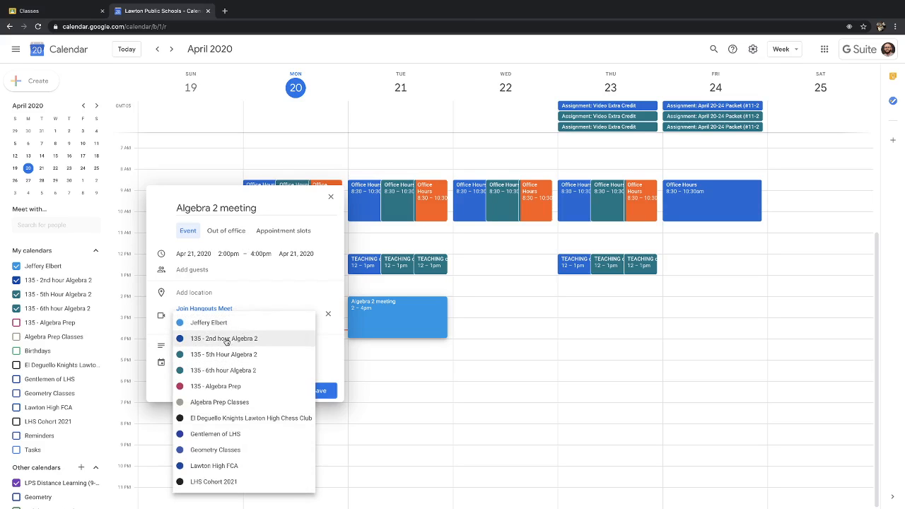
{"action": "left_click", "coordinate": [226, 340]}
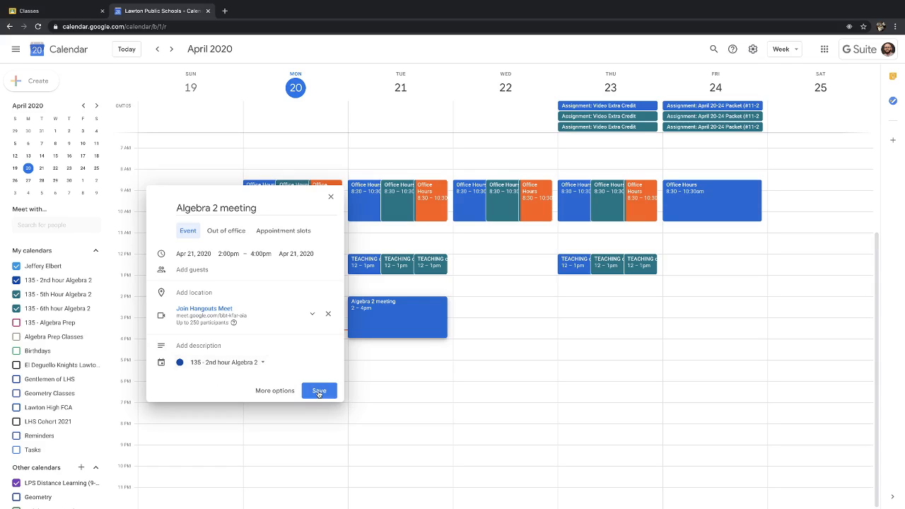
{"action": "left_click", "coordinate": [319, 391]}
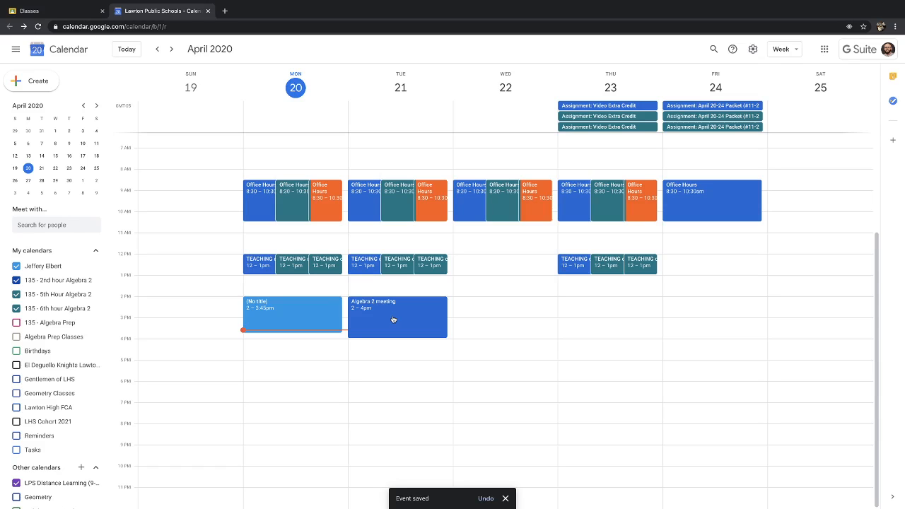
- Open the Algebra 2 meeting for editing and enter the description "We will meet every Tuesday and Thursday blah blah"
{"action": "right_click", "coordinate": [393, 319]}
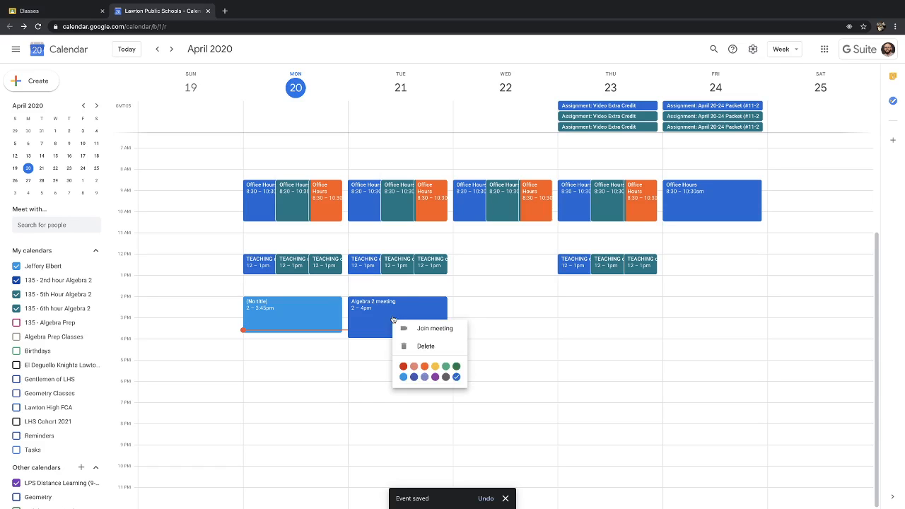
{"action": "left_click", "coordinate": [382, 318]}
{"action": "left_click", "coordinate": [383, 317]}
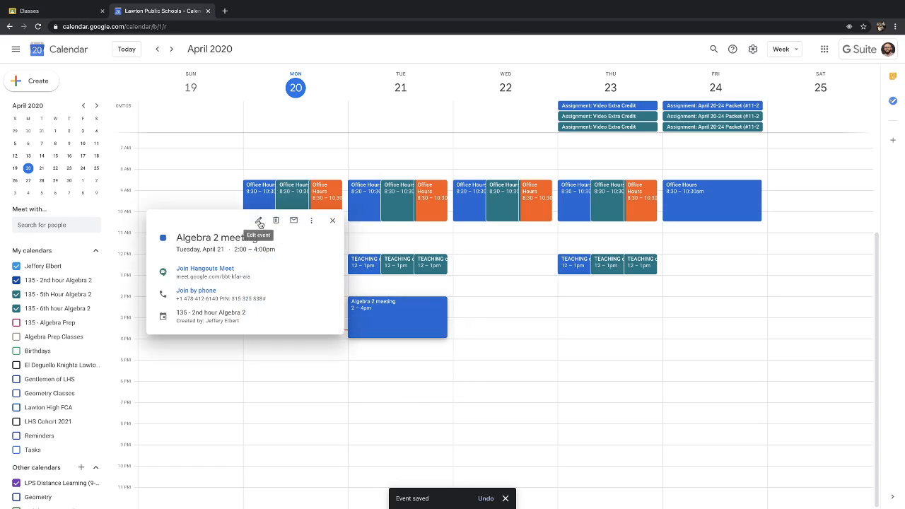
{"action": "left_click", "coordinate": [259, 221]}
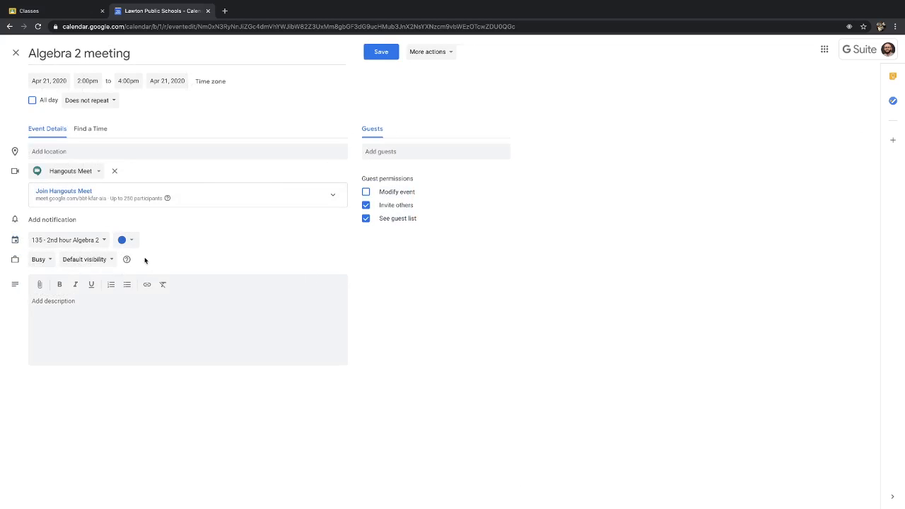
{"action": "left_click", "coordinate": [57, 301]}
{"action": "type", "text": "We will meet every Tuesday and Thusday"}
{"action": "key", "text": "BackSpace"}
{"action": "key", "text": "BackSpace"}
{"action": "key", "text": "BackSpace"}
{"action": "key", "text": "BackSpace"}
{"action": "type", "text": "rsday "}
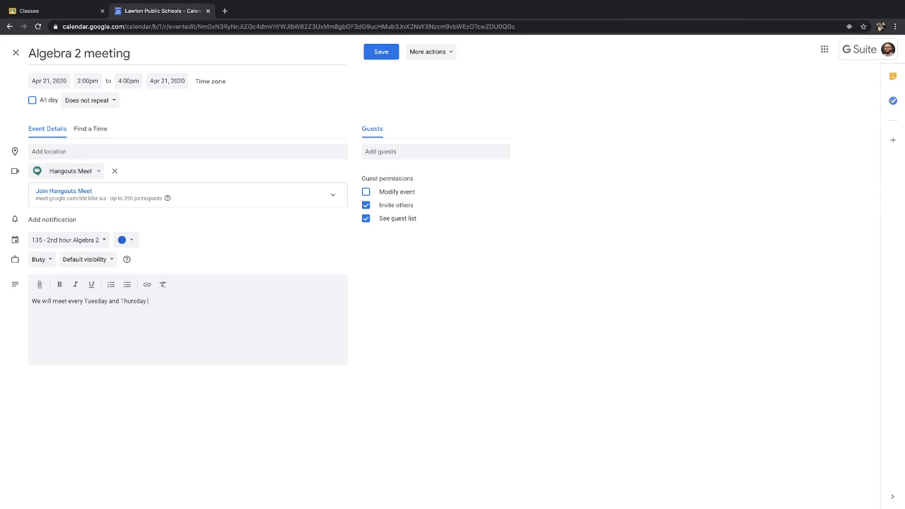
{"action": "type", "text": "blah blah"}
- Set a custom recurrence of every 1 week on Tuesday and Thursday, ending on May 8, 2020
{"action": "left_click", "coordinate": [112, 104]}
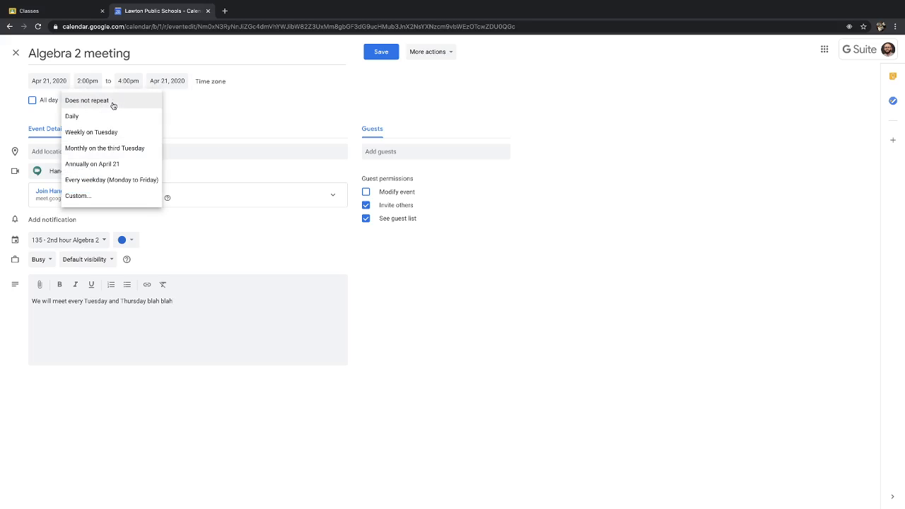
{"action": "left_click", "coordinate": [99, 196]}
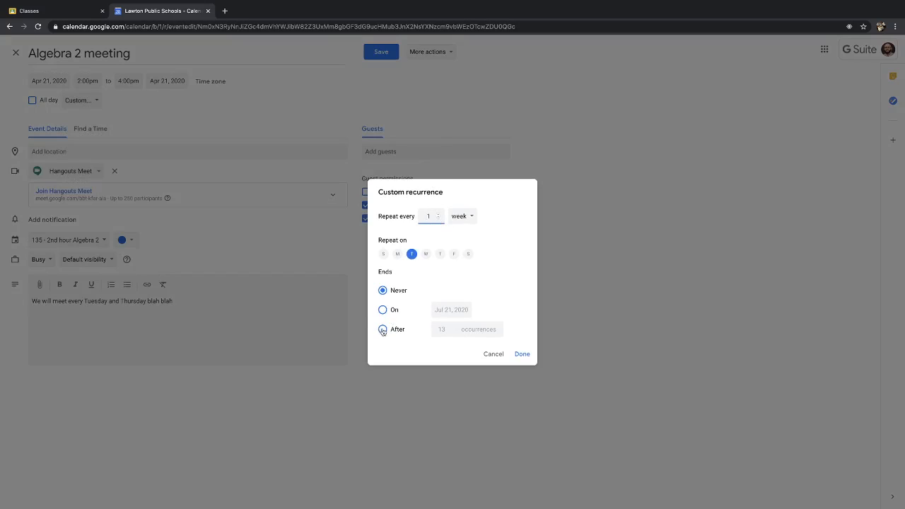
{"action": "left_click", "coordinate": [439, 254]}
{"action": "left_click", "coordinate": [382, 330]}
{"action": "left_click", "coordinate": [448, 314]}
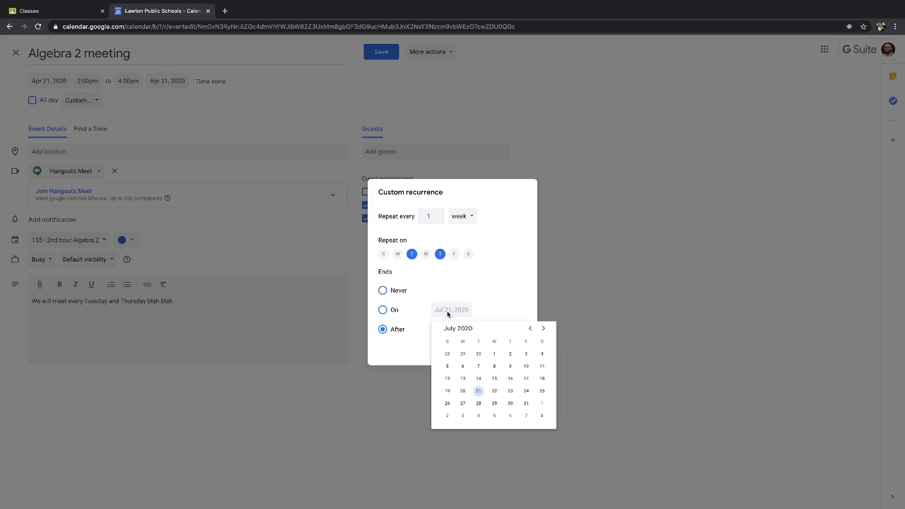
{"action": "left_click", "coordinate": [531, 328]}
{"action": "left_click", "coordinate": [526, 366]}
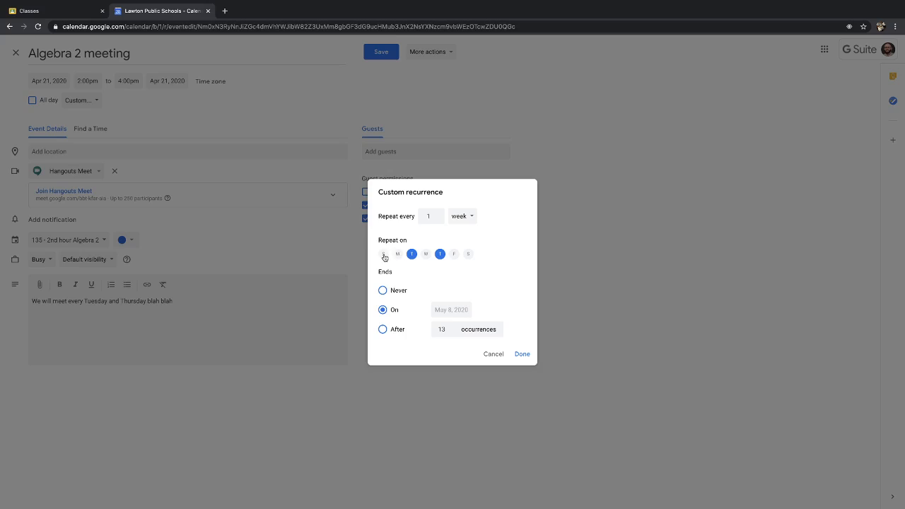
- Try adding Monday, Wednesday and Friday to the recurrence's repeat days and deselect them again
{"action": "left_click", "coordinate": [425, 254]}
{"action": "left_click", "coordinate": [453, 256]}
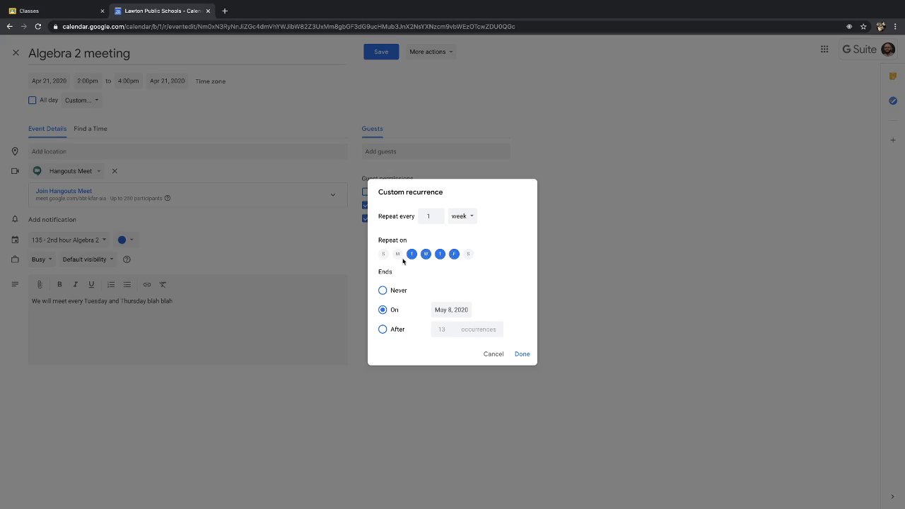
{"action": "left_click", "coordinate": [397, 256]}
{"action": "left_click", "coordinate": [399, 256]}
{"action": "left_click", "coordinate": [426, 254]}
{"action": "left_click", "coordinate": [454, 255]}
- Apply the custom recurrence, keep the unsaved changes when trying to copy the event to 135 - 5th Hour Algebra 2, and save it
{"action": "left_click", "coordinate": [522, 355]}
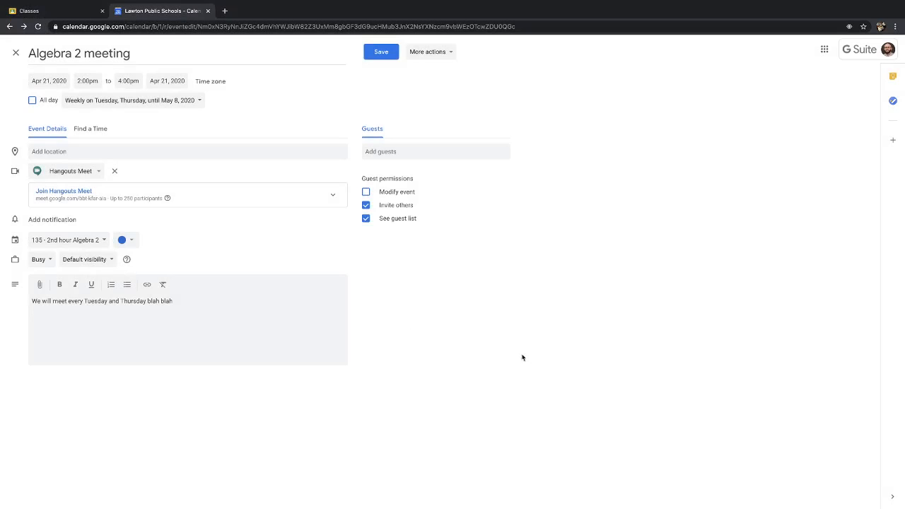
{"action": "left_click", "coordinate": [445, 53]}
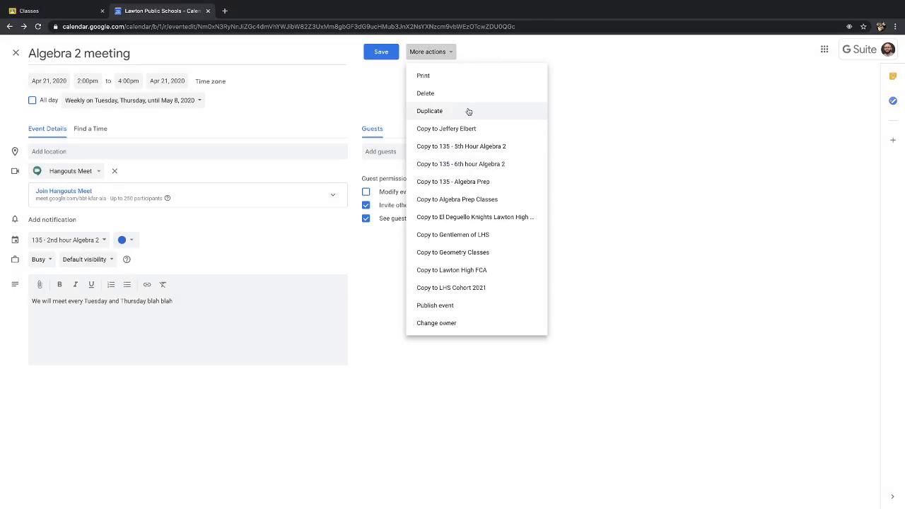
{"action": "left_click", "coordinate": [476, 146]}
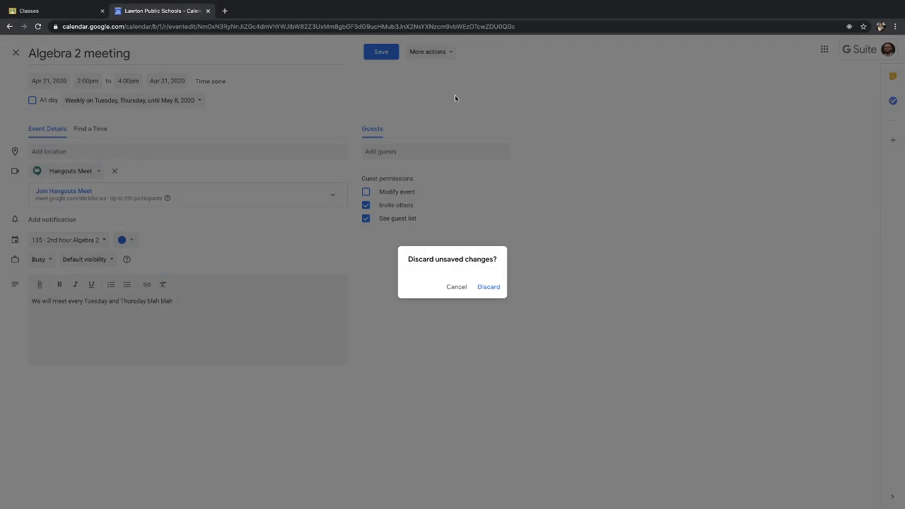
{"action": "left_click", "coordinate": [461, 290]}
{"action": "left_click", "coordinate": [384, 56]}
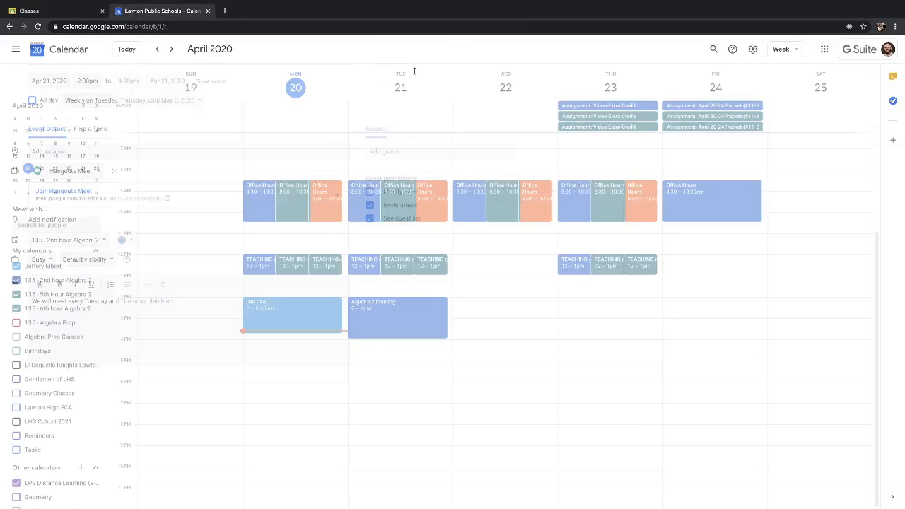
- Copy the Tuesday Algebra 2 meeting to the 135 - 5th Hour Algebra 2 calendar and save the copy
{"action": "right_click", "coordinate": [400, 329]}
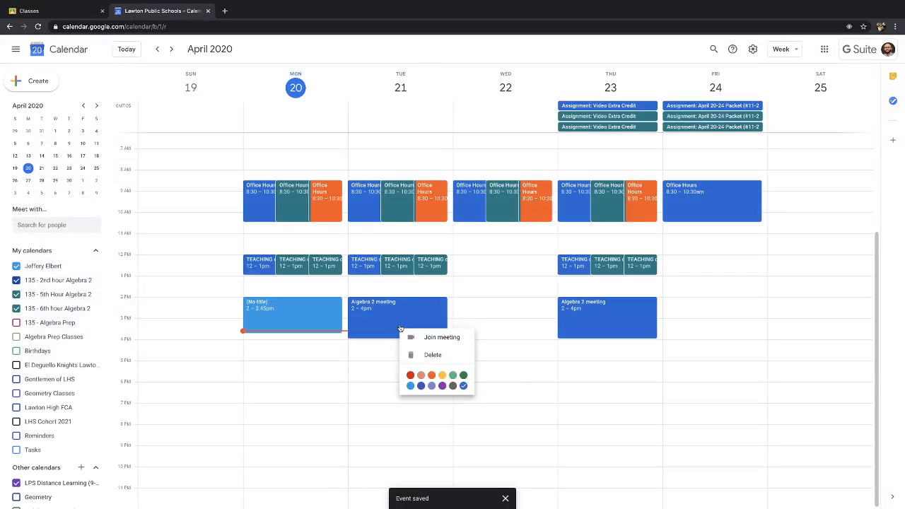
{"action": "left_click", "coordinate": [381, 318]}
{"action": "left_click", "coordinate": [380, 318]}
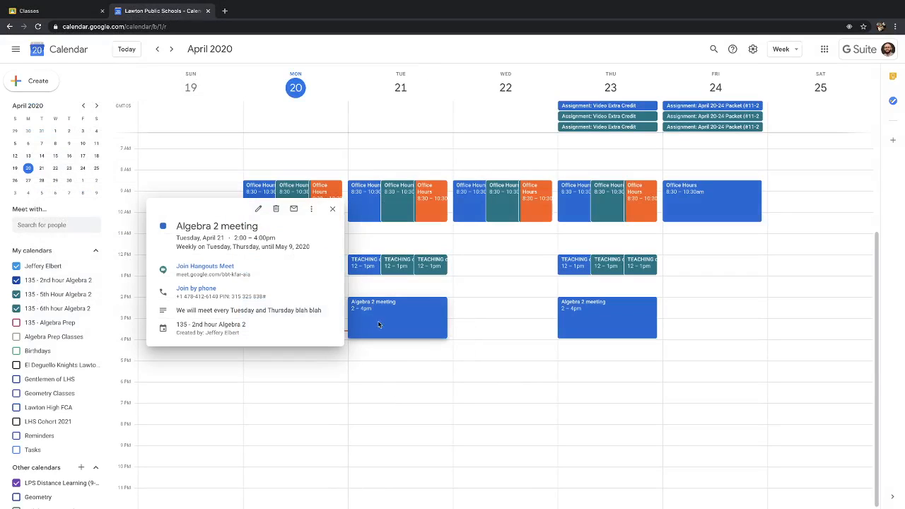
{"action": "left_click", "coordinate": [258, 209]}
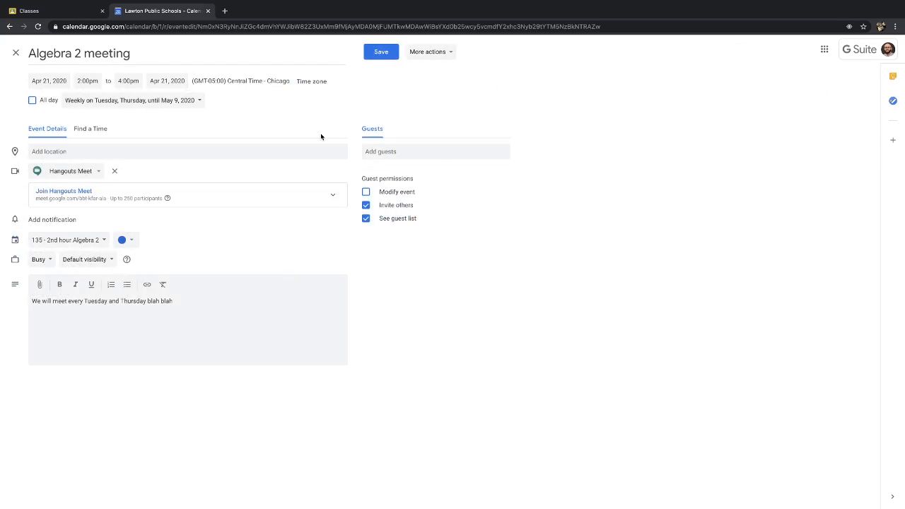
{"action": "left_click", "coordinate": [430, 53]}
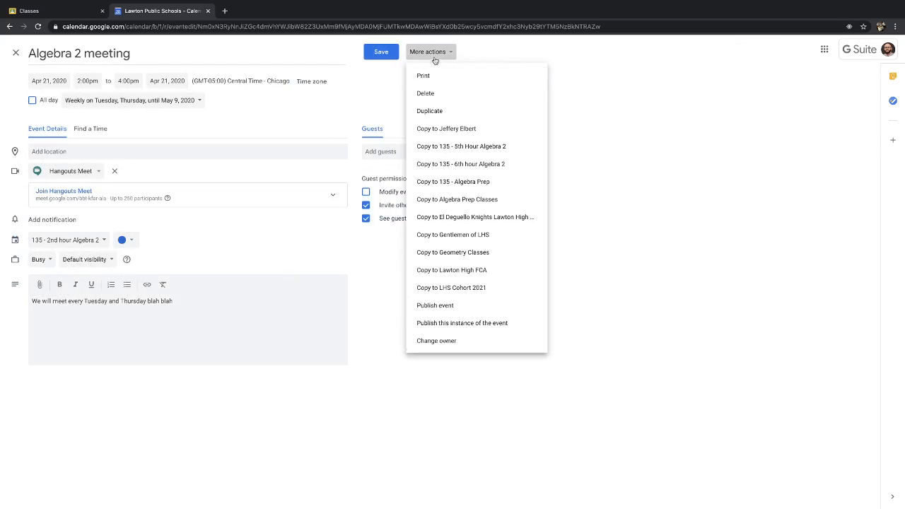
{"action": "left_click", "coordinate": [461, 147]}
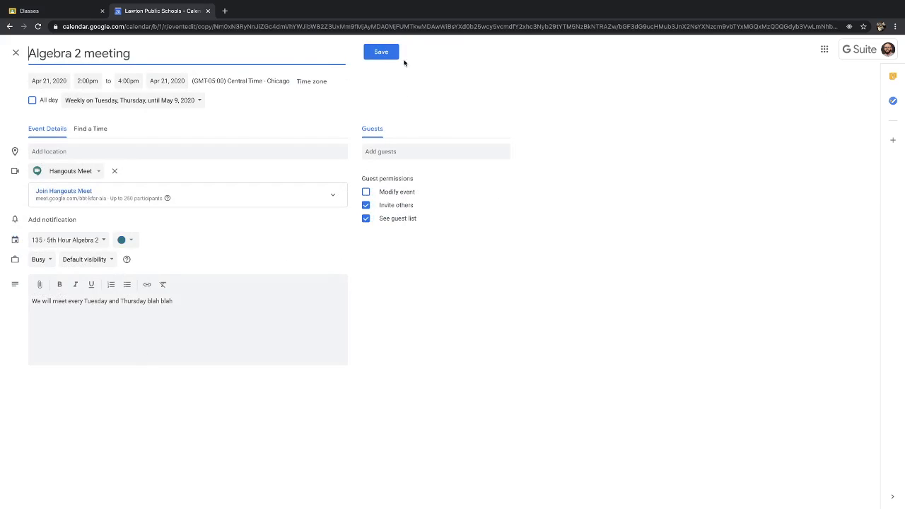
{"action": "left_click", "coordinate": [383, 53]}
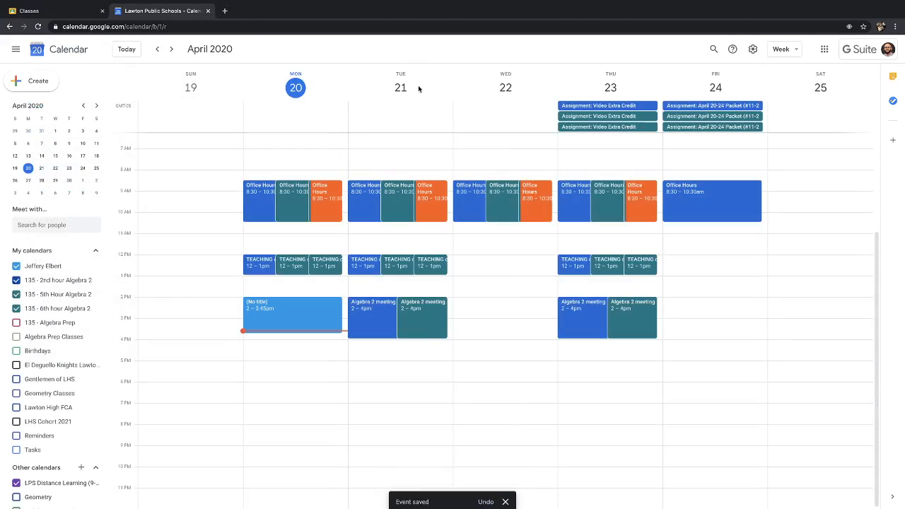
- Copy the 5th Hour Algebra 2 meeting to the 135 - 6th hour Algebra 2 calendar and save the copy
{"action": "left_click", "coordinate": [415, 326]}
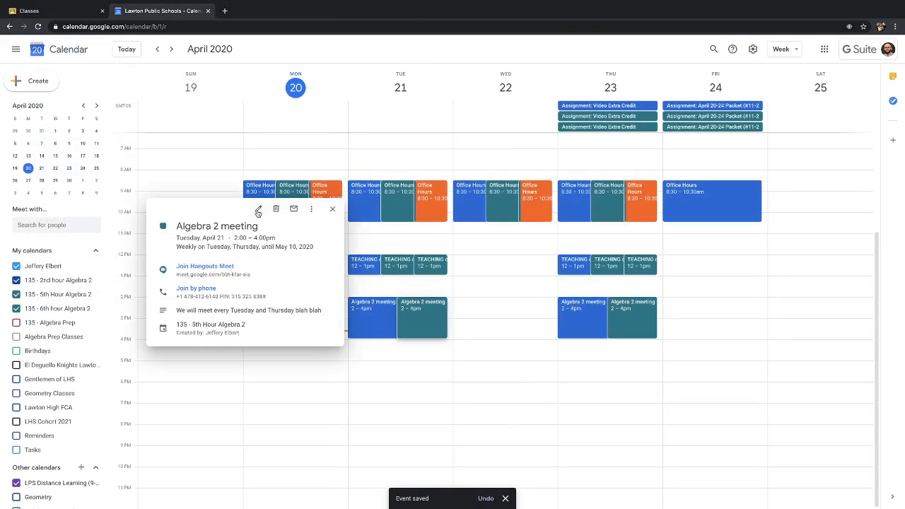
{"action": "left_click", "coordinate": [258, 212]}
{"action": "left_click", "coordinate": [447, 53]}
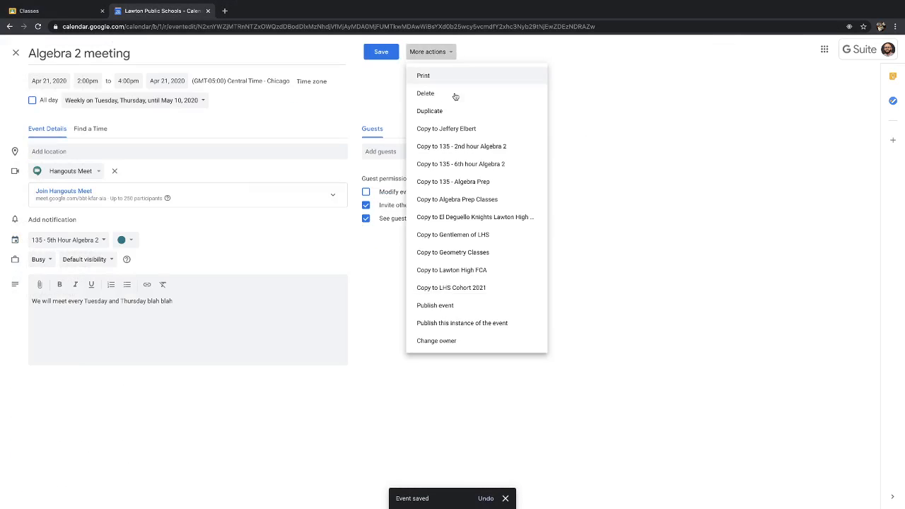
{"action": "left_click", "coordinate": [479, 164]}
{"action": "left_click", "coordinate": [388, 55]}
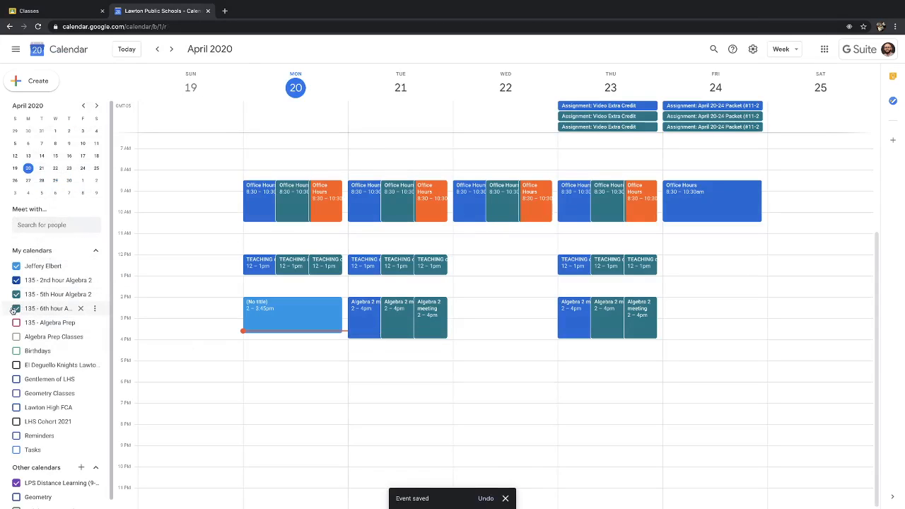
- Hide the 2nd, 5th and 6th hour Algebra 2 calendars and show them again to check each one's events
{"action": "left_click", "coordinate": [15, 309]}
{"action": "left_click", "coordinate": [15, 294]}
{"action": "left_click", "coordinate": [16, 281]}
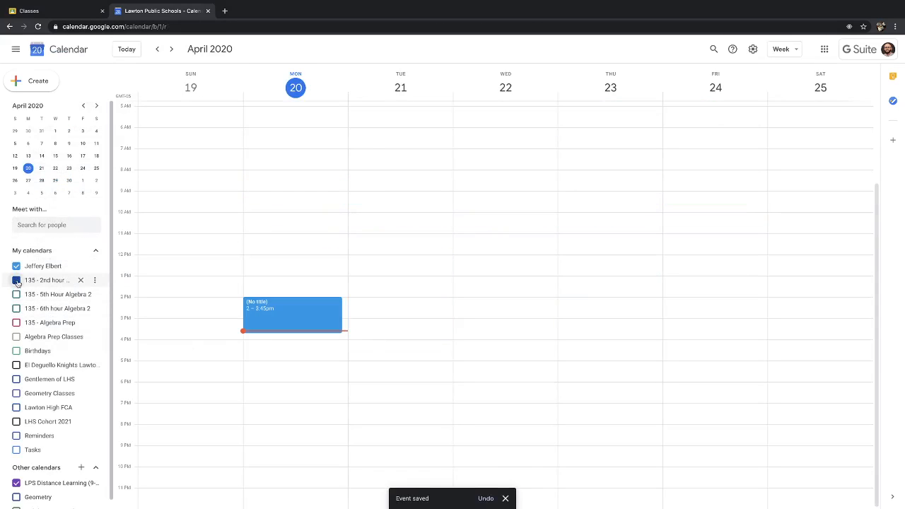
{"action": "left_click", "coordinate": [16, 280]}
{"action": "left_click", "coordinate": [15, 294]}
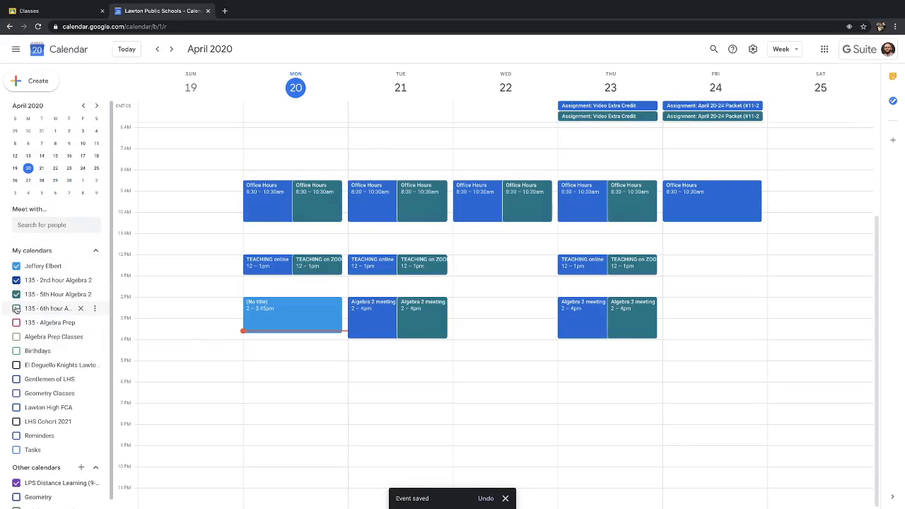
{"action": "left_click", "coordinate": [16, 309]}
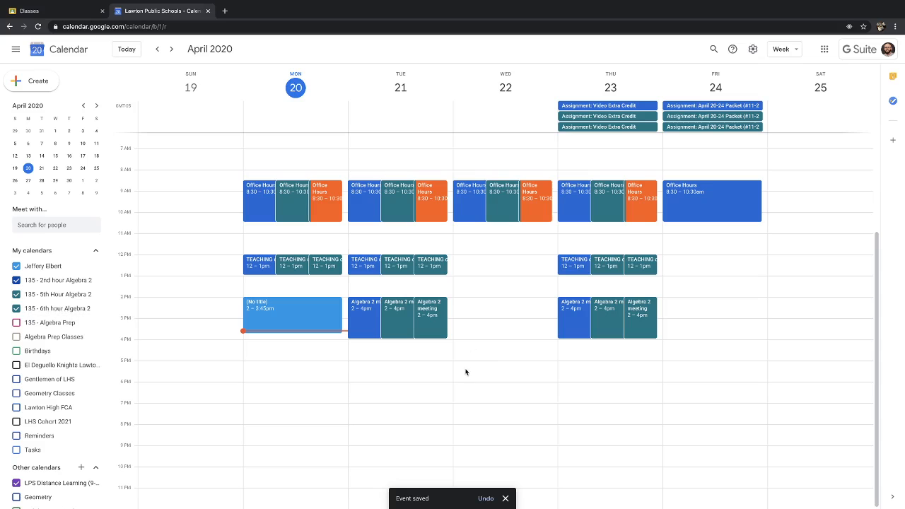
- Open Tuesday's 2nd hour Algebra 2 meeting for editing and add a live stream to its Hangouts Meet conference
{"action": "left_click", "coordinate": [373, 327]}
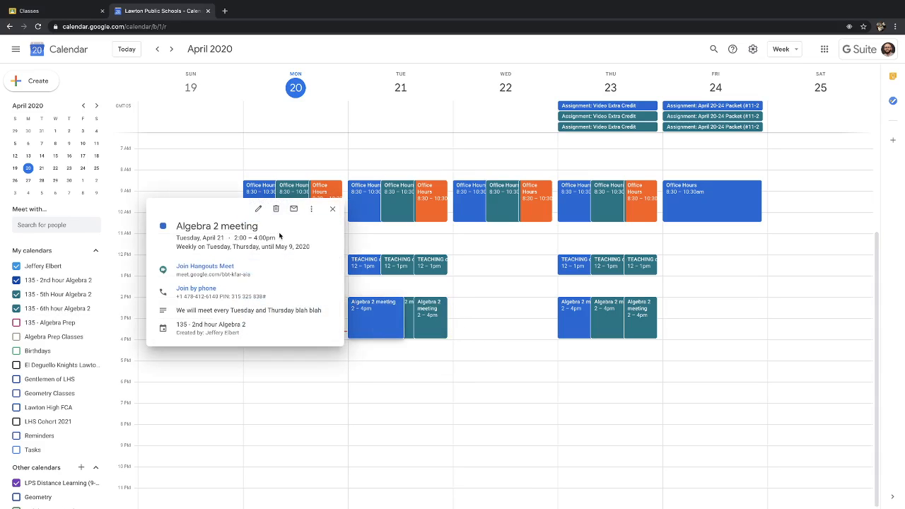
{"action": "left_click", "coordinate": [256, 208]}
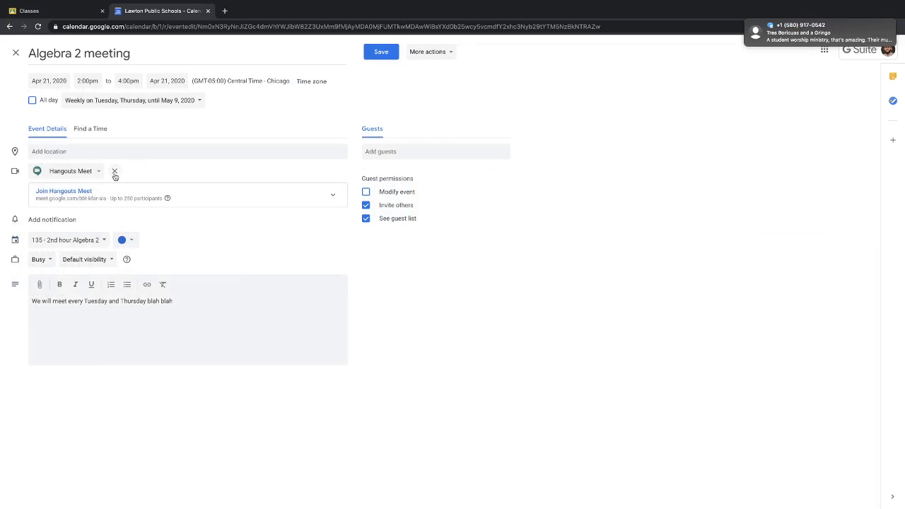
{"action": "left_click", "coordinate": [333, 196]}
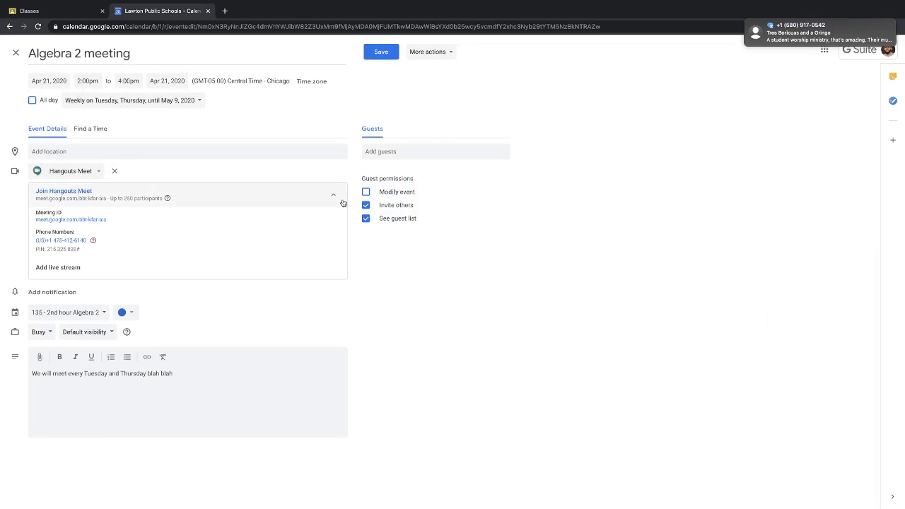
{"action": "left_click", "coordinate": [63, 268]}
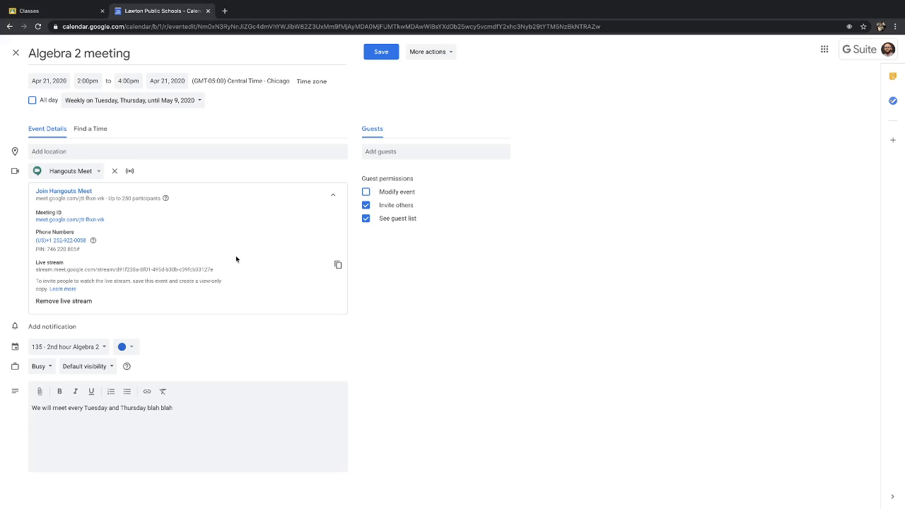
- Disable the Invite others and See guest list guest permissions and save the changes to all events in the series
{"action": "left_click", "coordinate": [400, 151]}
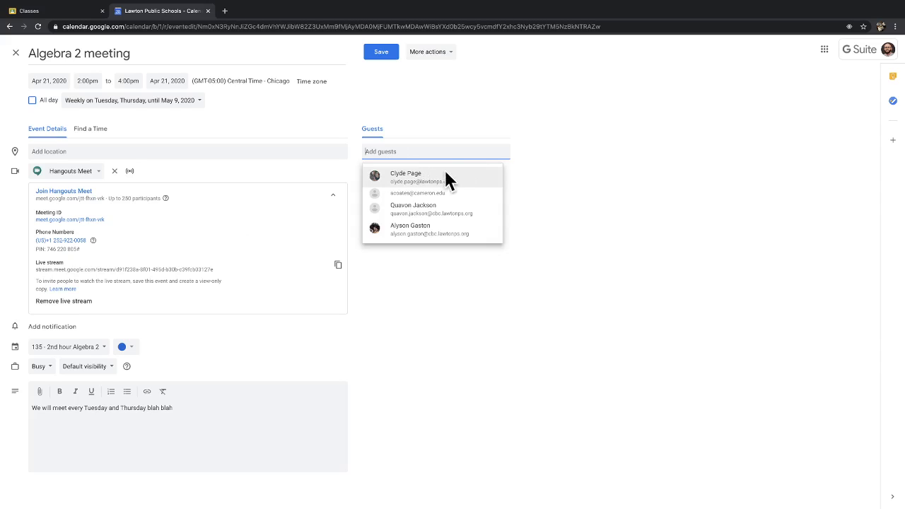
{"action": "left_click", "coordinate": [467, 115]}
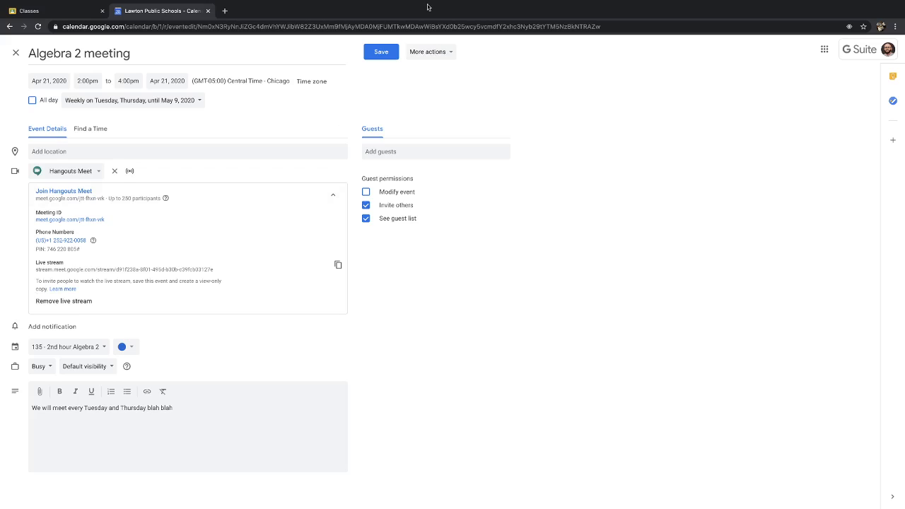
{"action": "left_click", "coordinate": [366, 219]}
{"action": "left_click", "coordinate": [366, 205]}
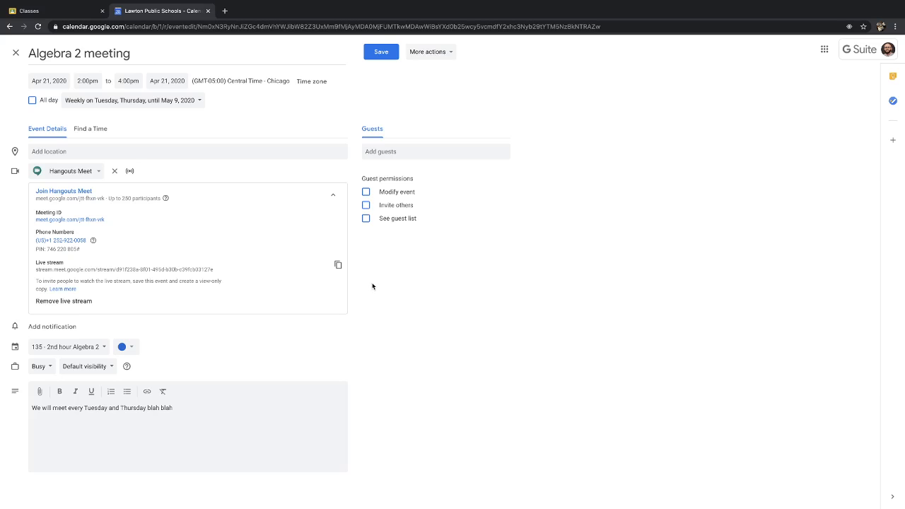
{"action": "left_click", "coordinate": [375, 51]}
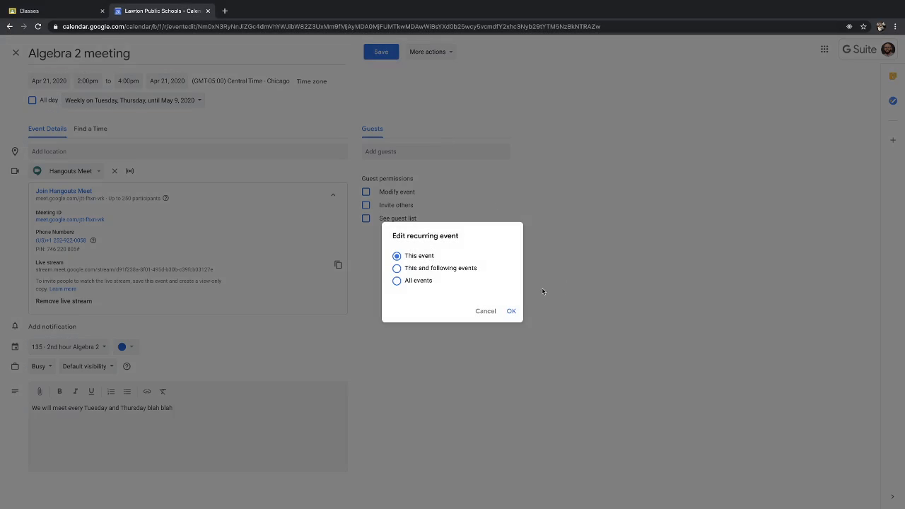
{"action": "left_click", "coordinate": [396, 281]}
{"action": "left_click", "coordinate": [506, 312]}
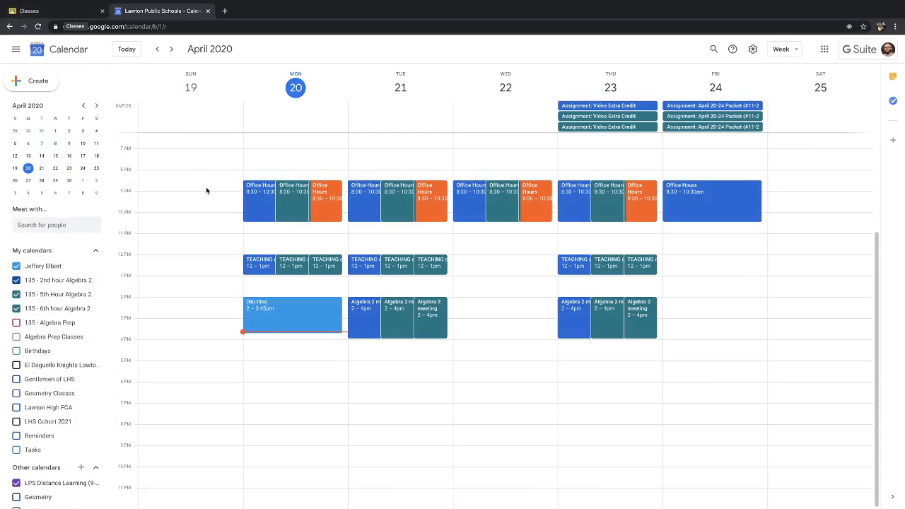
- Copy the Hangouts Meet link from Tuesday's 2nd hour Algebra 2 meeting and switch to the 135 - 2nd hour class in Google Classroom
{"action": "left_click", "coordinate": [363, 325]}
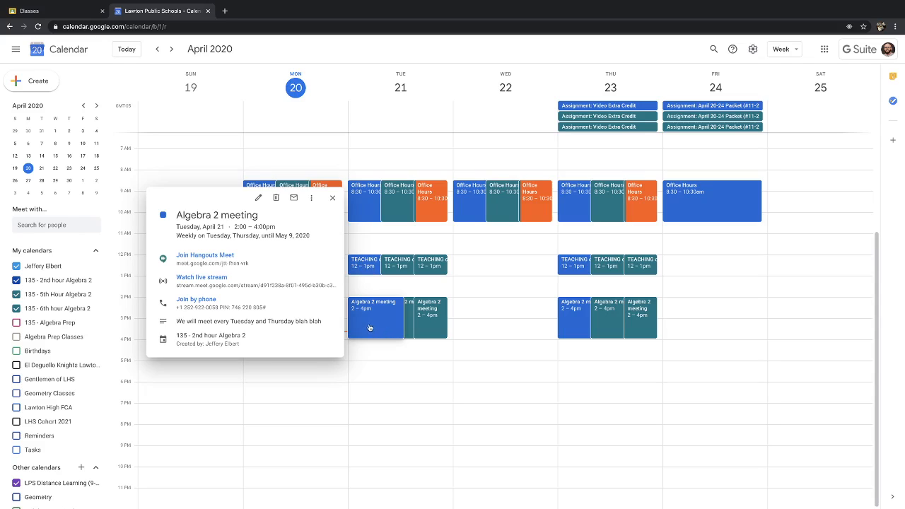
{"action": "left_click", "coordinate": [330, 258]}
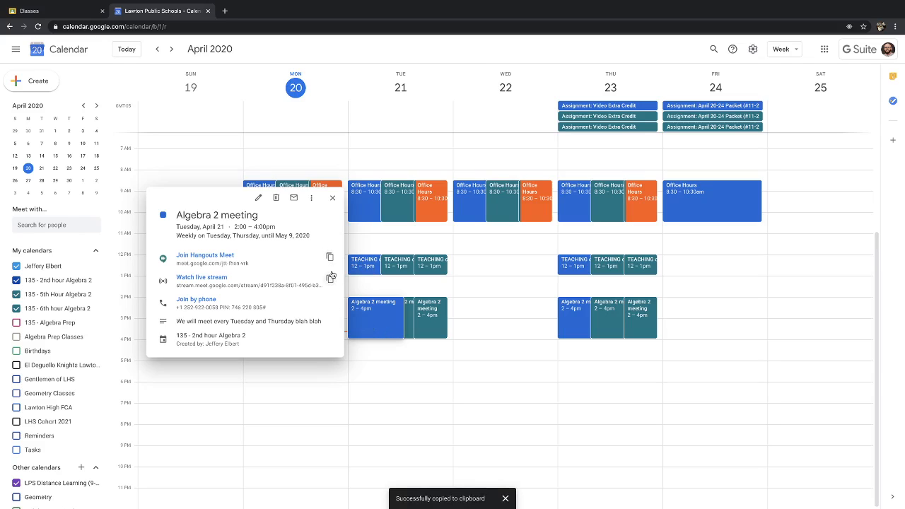
{"action": "left_click", "coordinate": [50, 11]}
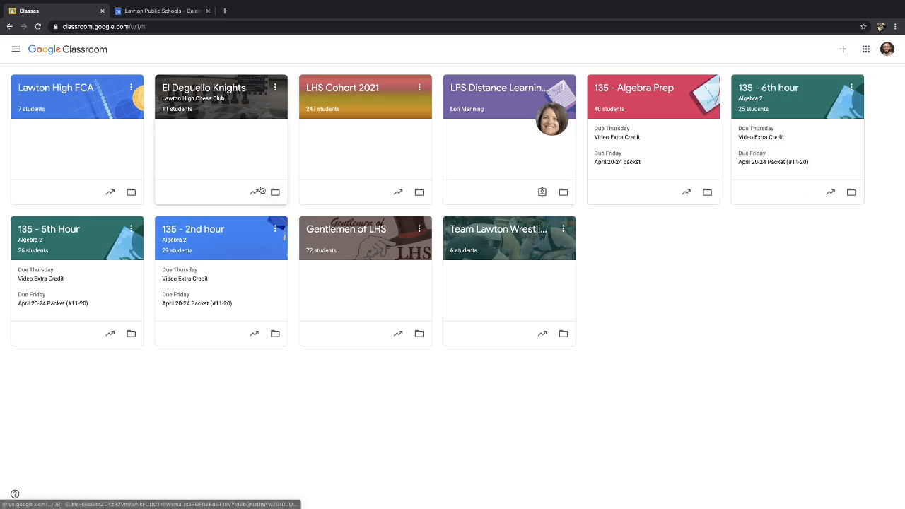
{"action": "left_click", "coordinate": [226, 246]}
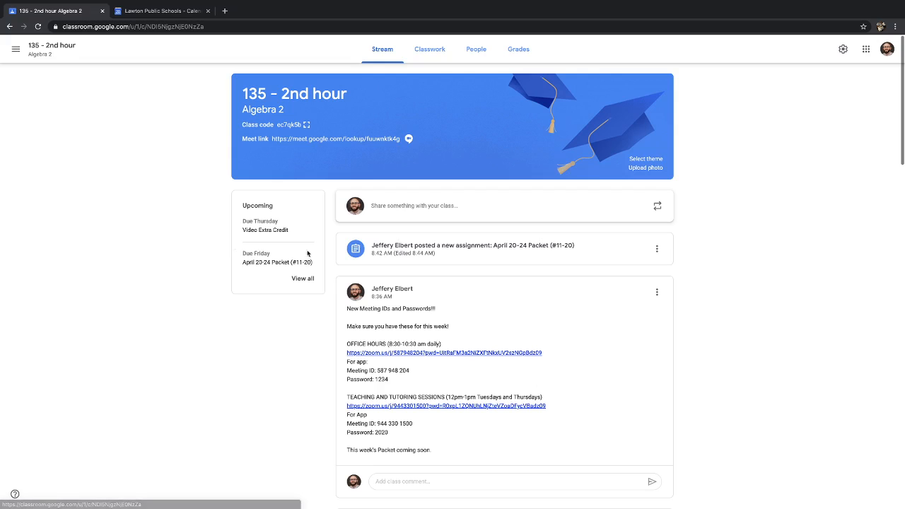
- Start a stream announcement and add the 135 - 6th hour and 135 - 5th Hour Algebra 2 classes as recipients
{"action": "left_click", "coordinate": [410, 205]}
{"action": "left_click", "coordinate": [400, 225]}
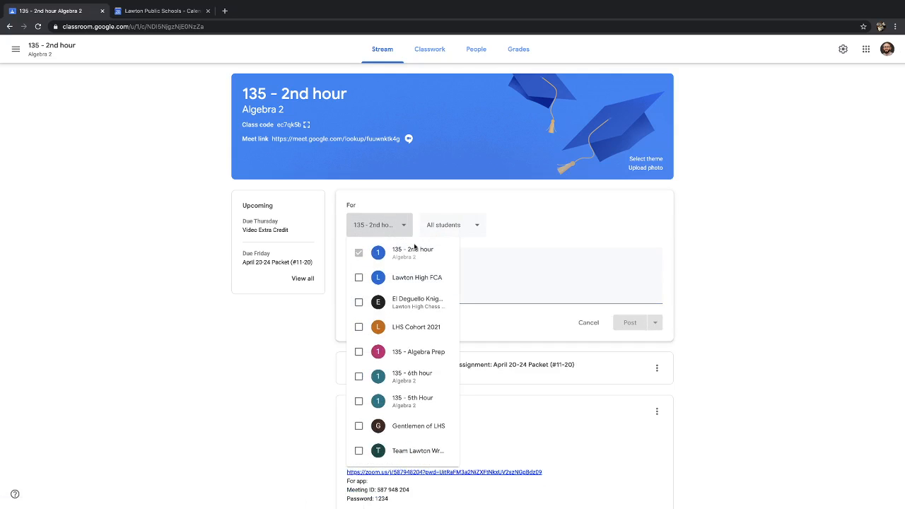
{"action": "left_click", "coordinate": [419, 378]}
{"action": "left_click", "coordinate": [421, 402]}
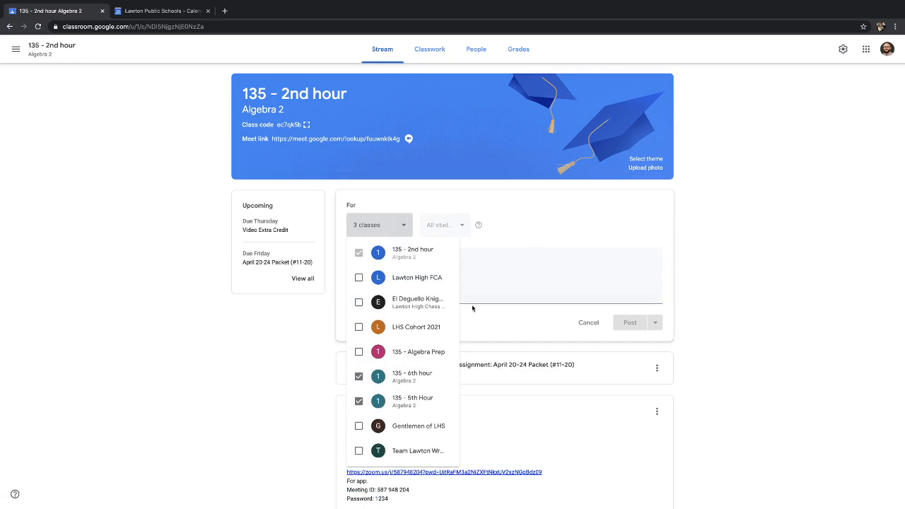
{"action": "left_click", "coordinate": [546, 232]}
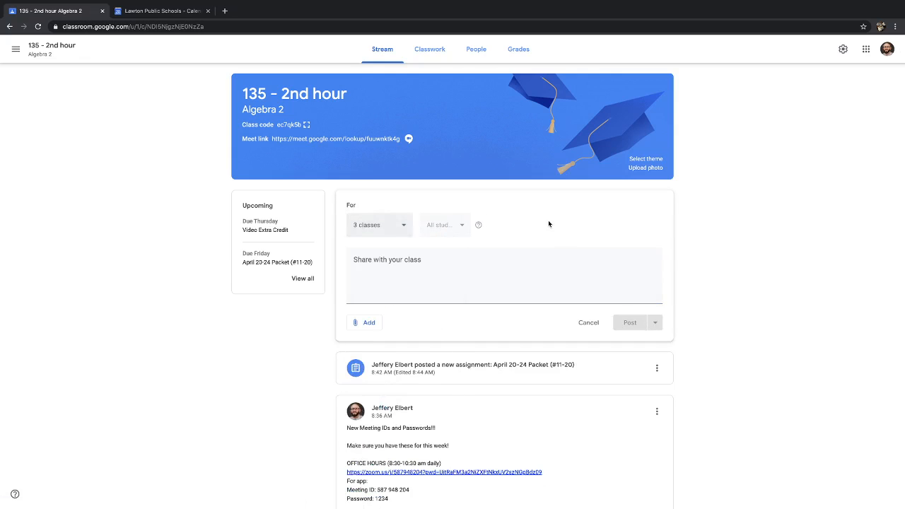
- Attach the copied Hangouts Meet link to the class announcement
{"action": "left_click", "coordinate": [373, 324]}
{"action": "left_click", "coordinate": [384, 356]}
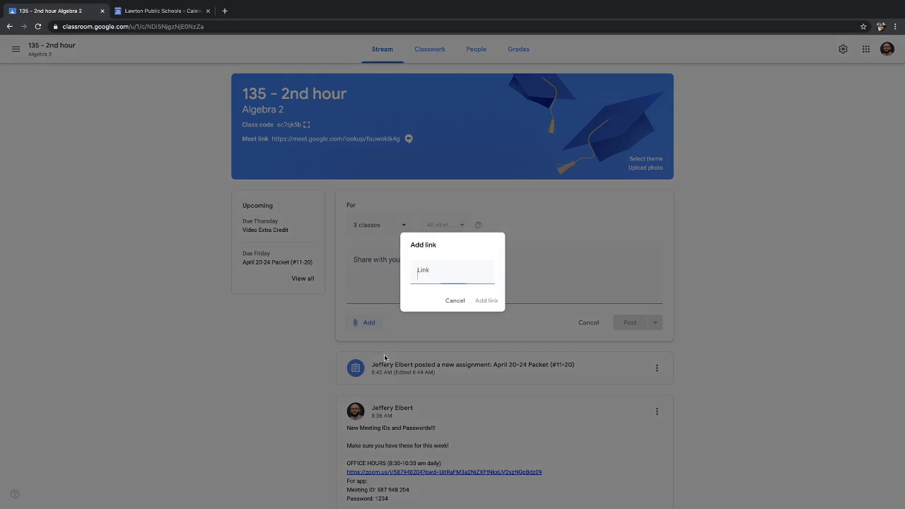
{"action": "right_click", "coordinate": [431, 273]}
{"action": "left_click", "coordinate": [452, 330]}
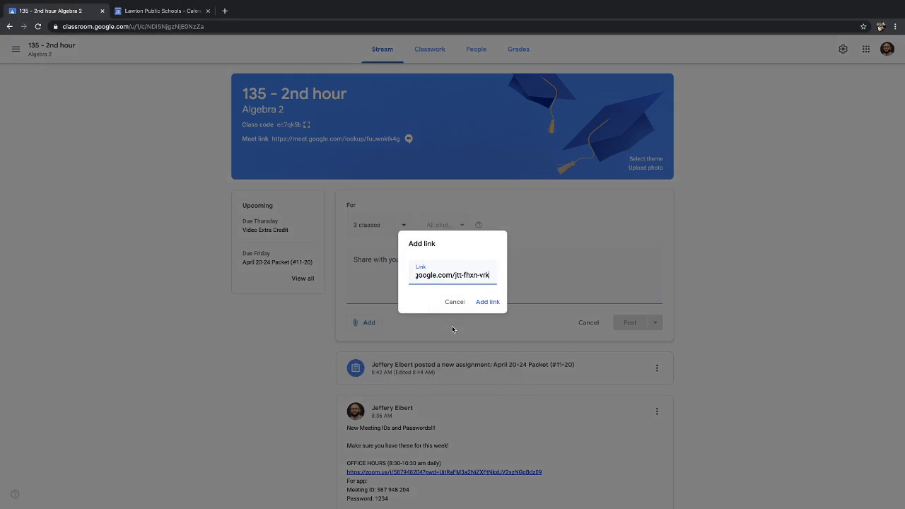
{"action": "left_click", "coordinate": [487, 304]}
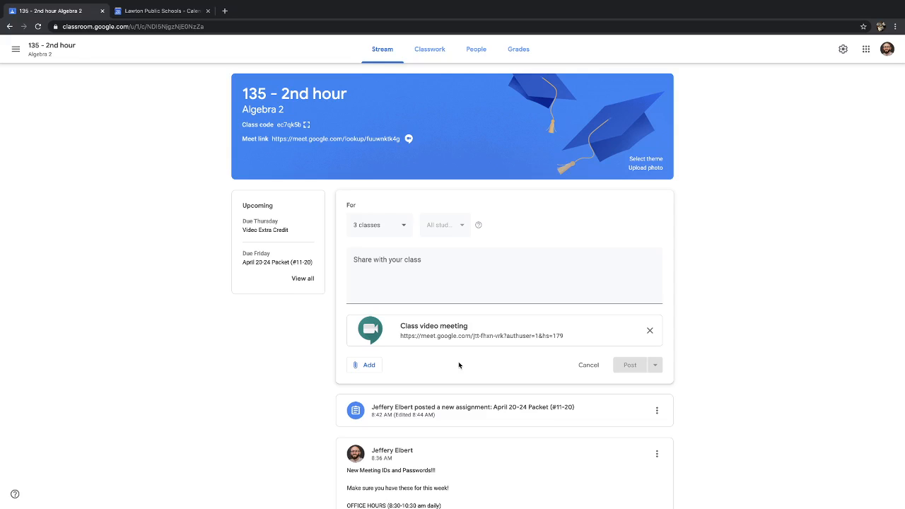
- Enter "meeting at 2 pm Tjsfhiwhfin" as the announcement text and post it to the three classes
{"action": "left_click", "coordinate": [403, 262]}
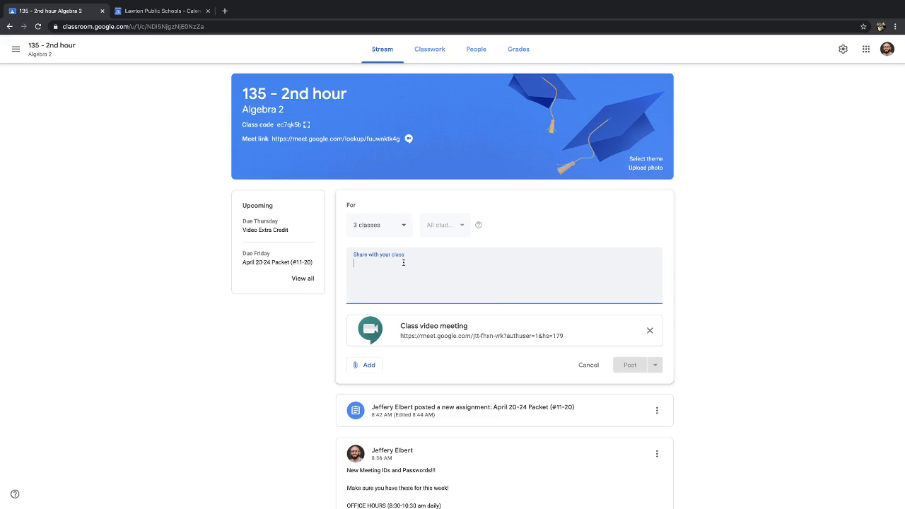
{"action": "type", "text": "meeting at 2 pm T"}
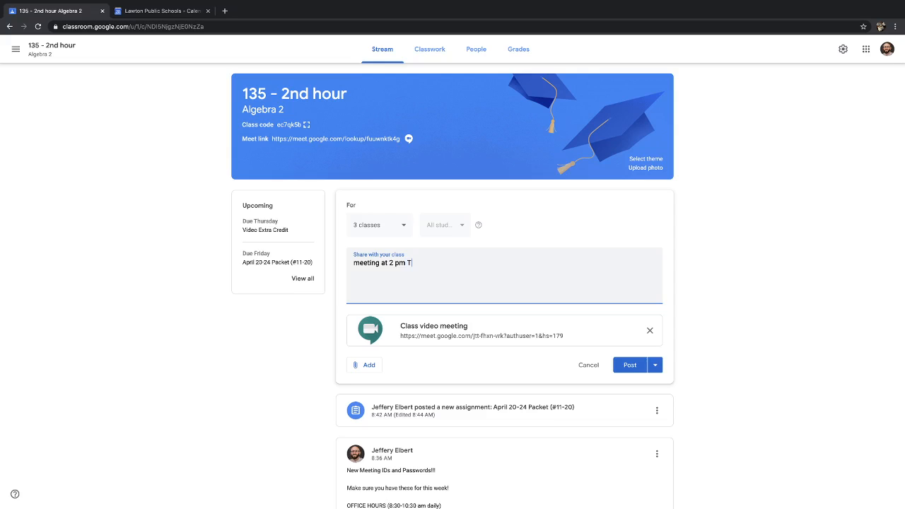
{"action": "type", "text": "jsfhiwhfin"}
{"action": "left_click", "coordinate": [625, 366]}
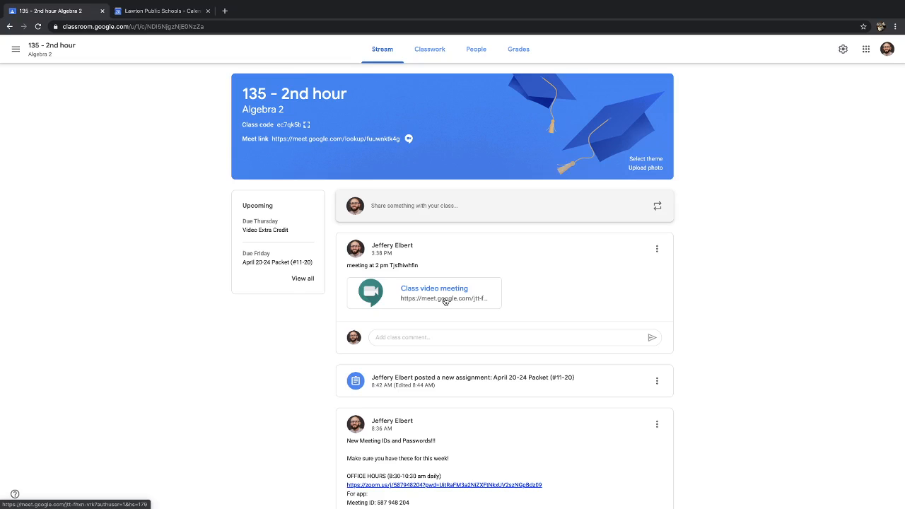
- Go to the 135 - 6th hour Algebra 2 class and open the Class video meeting link in the new announcement
{"action": "left_click", "coordinate": [15, 49]}
{"action": "left_click", "coordinate": [56, 253]}
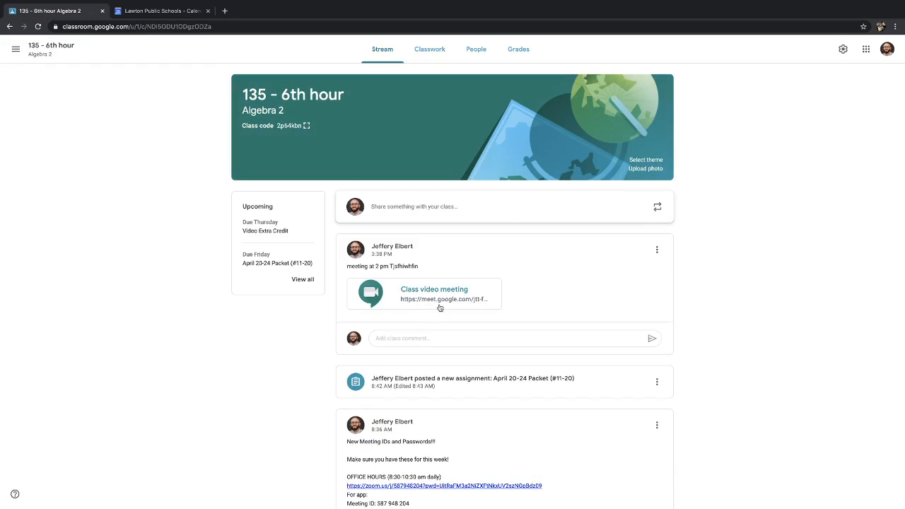
{"action": "left_click", "coordinate": [448, 295]}
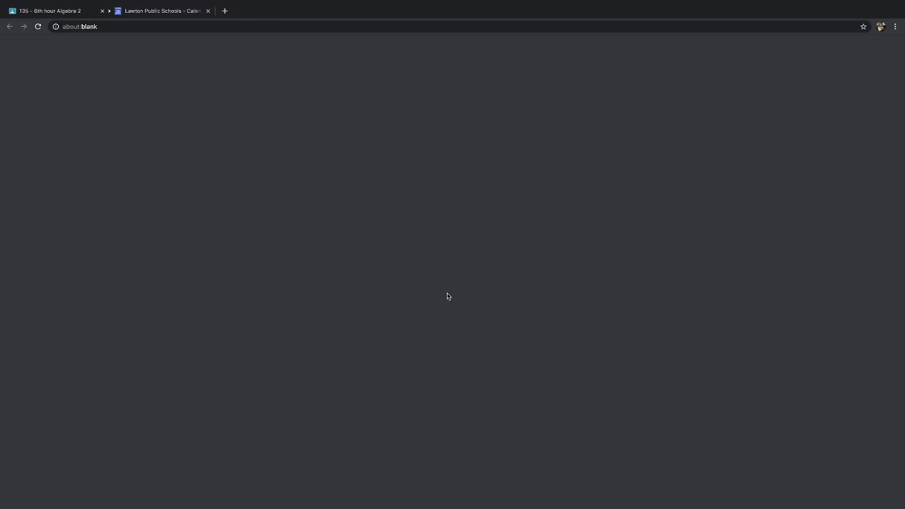